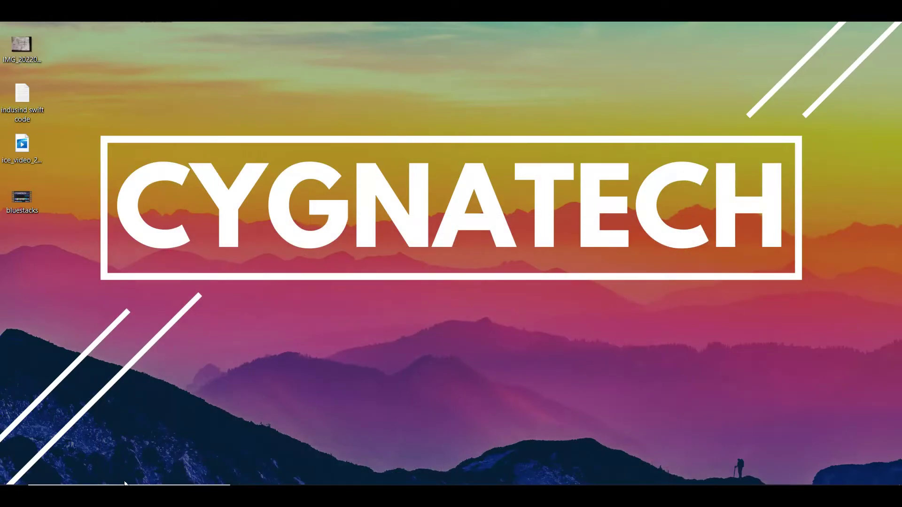
- Search Windows for "what" to bring up WhatsApp as the best match
mouse_move(125, 482)
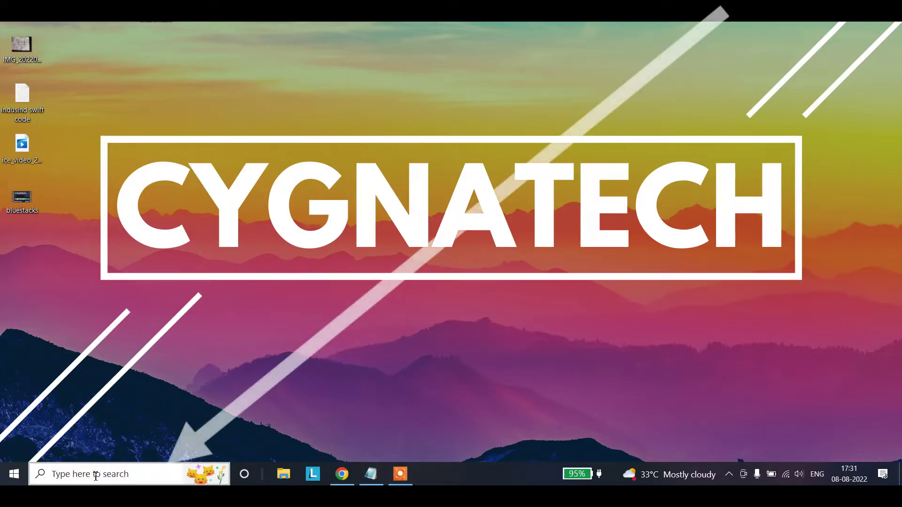
left_click(94, 476)
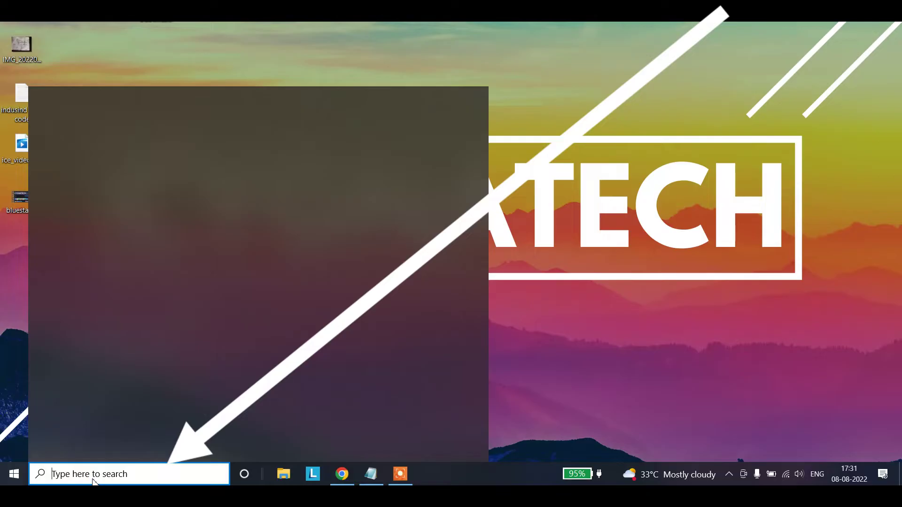
type("what")
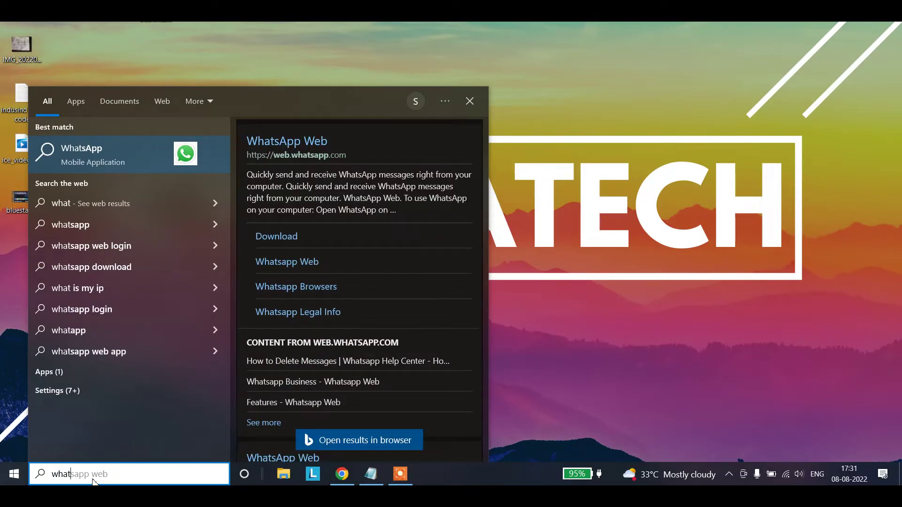
- Open the WhatsApp best match in Bing, browse the results, then follow the WhatsApp Download link
left_click(87, 157)
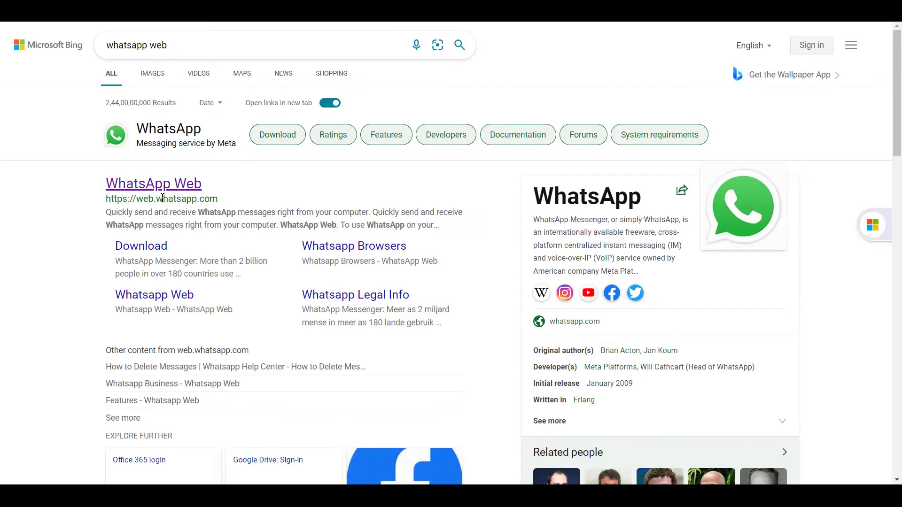
scroll(179, 220, "down", 1)
scroll(178, 220, "down", 10)
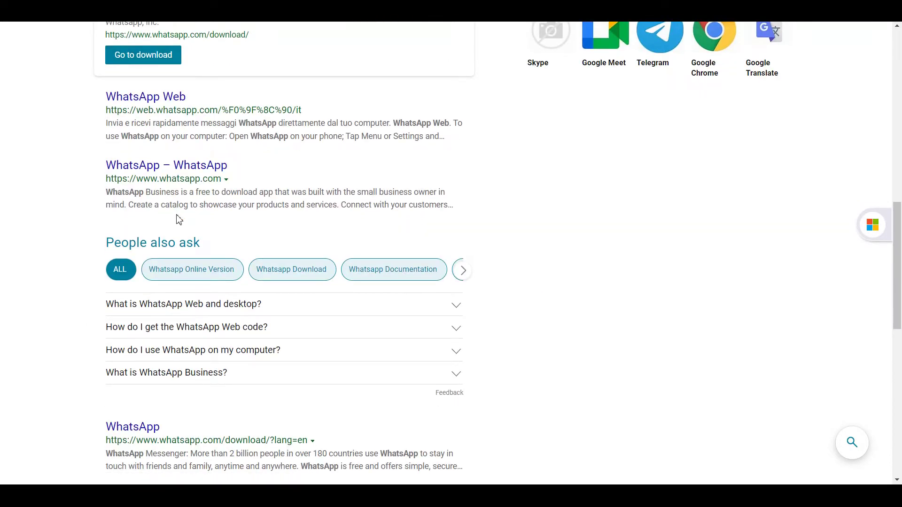
scroll(179, 220, "up", 5)
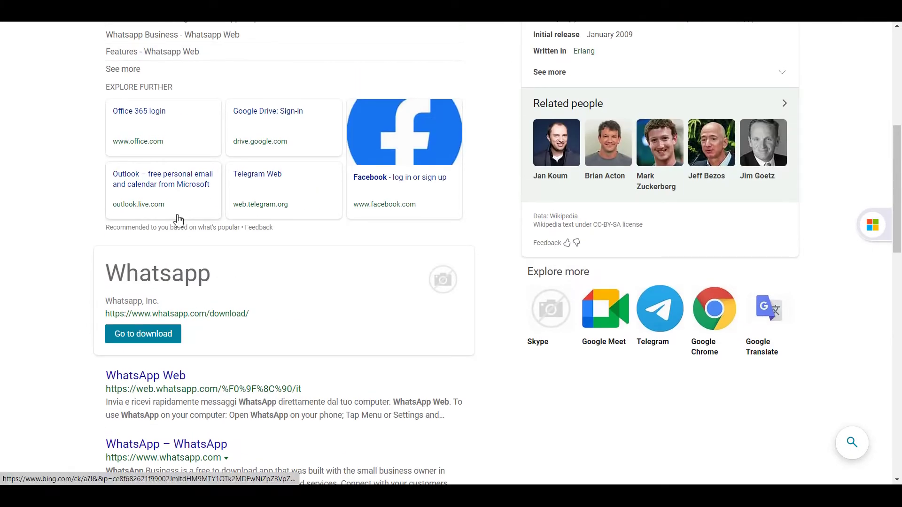
scroll(178, 220, "up", 6)
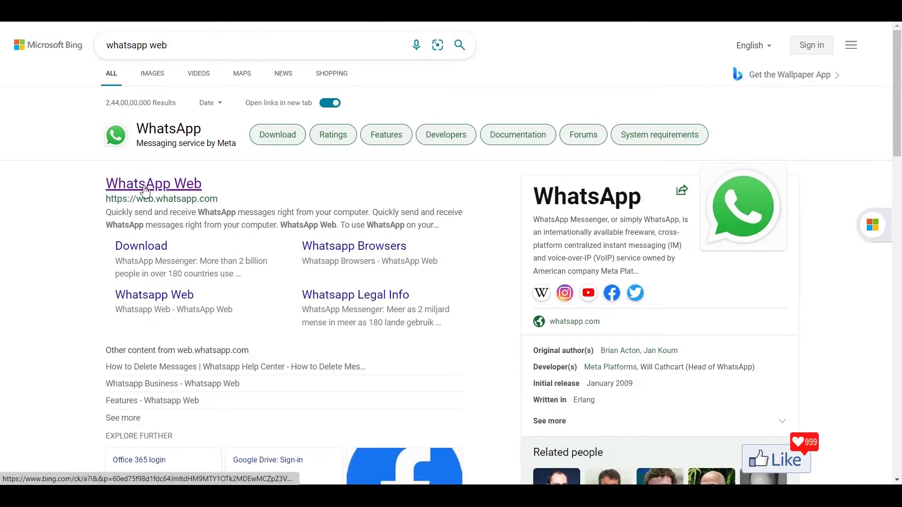
left_click(149, 248)
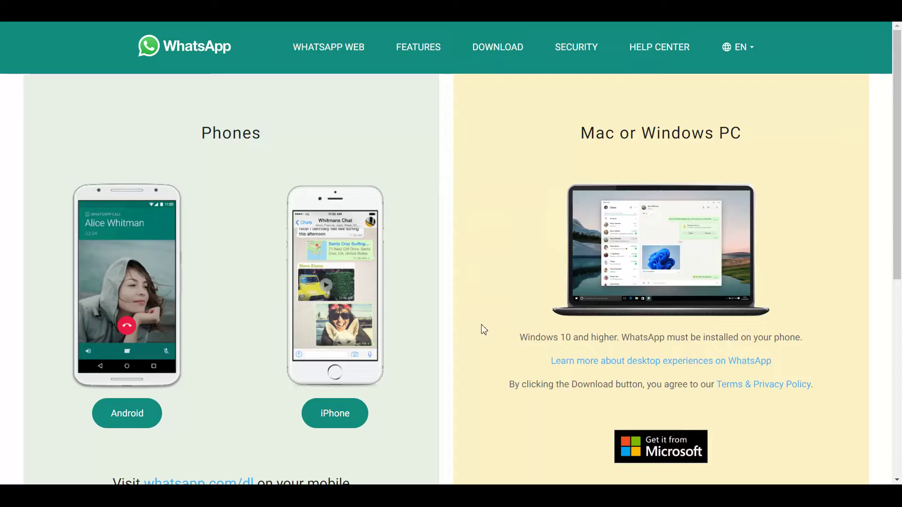
- Review the WhatsApp download options and choose 'Get it from Microsoft' for Windows PC
scroll(468, 311, "down", 4)
scroll(469, 314, "down", 2)
scroll(469, 314, "up", 5)
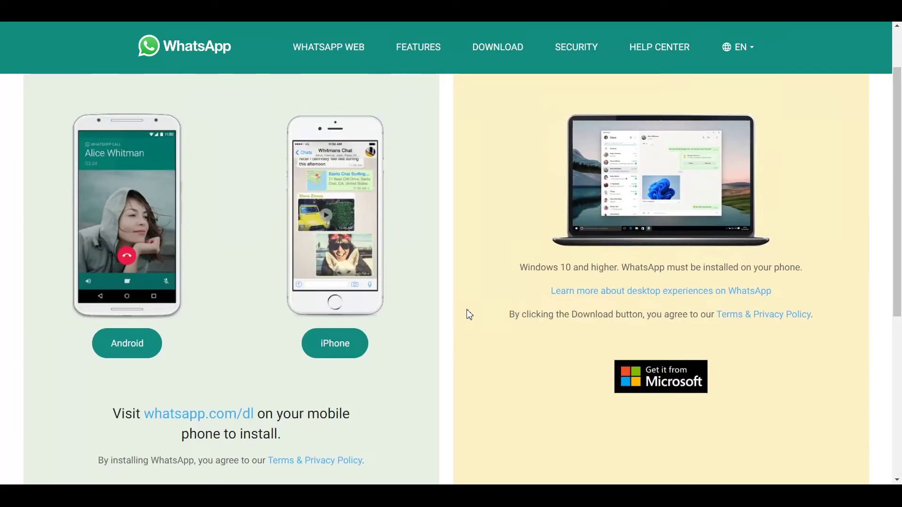
scroll(469, 314, "up", 1)
scroll(469, 314, "up", 1)
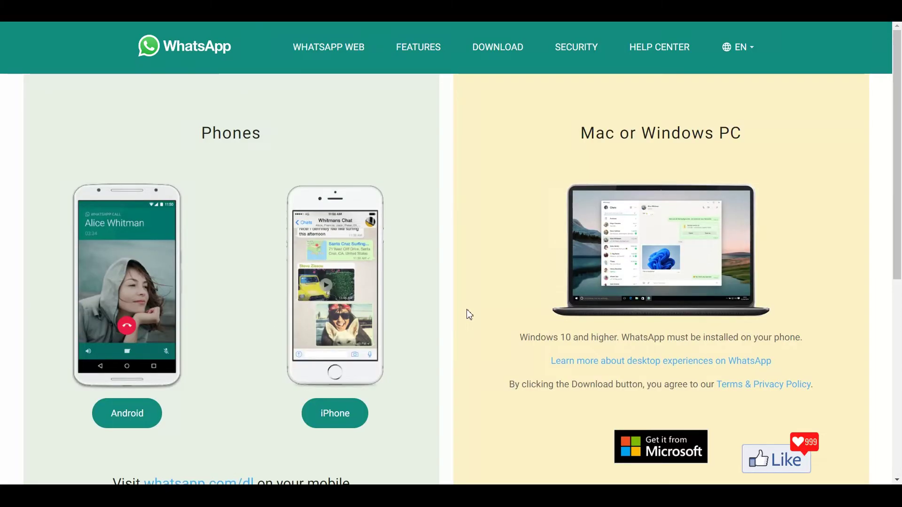
scroll(871, 244, "down", 3)
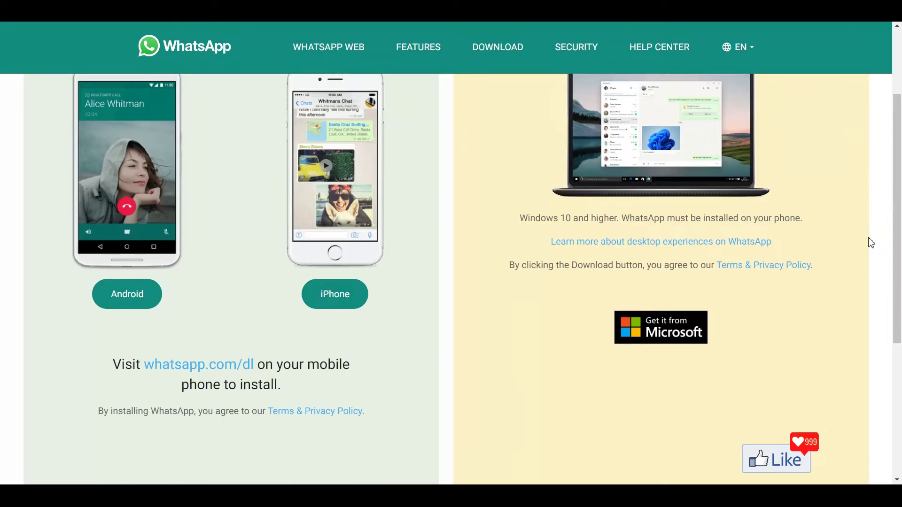
scroll(728, 235, "up", 3)
scroll(809, 370, "down", 6)
scroll(667, 118, "up", 4)
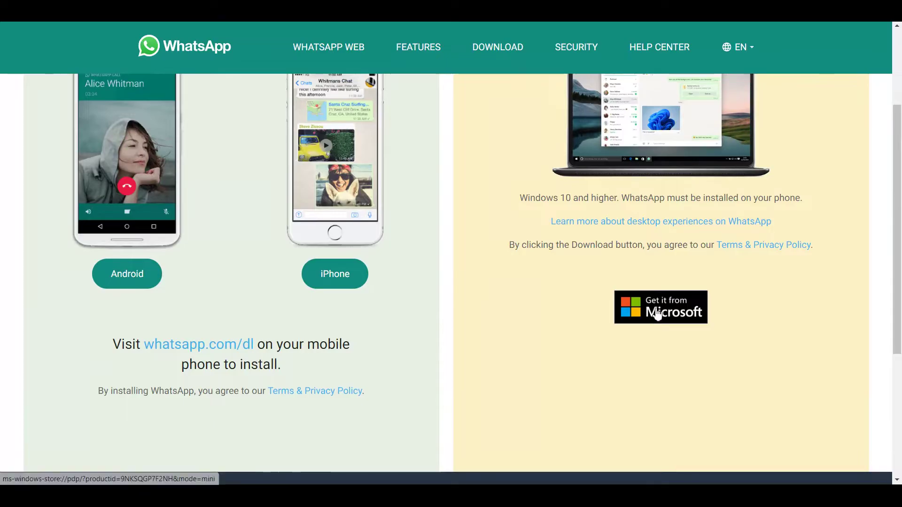
left_click(658, 314)
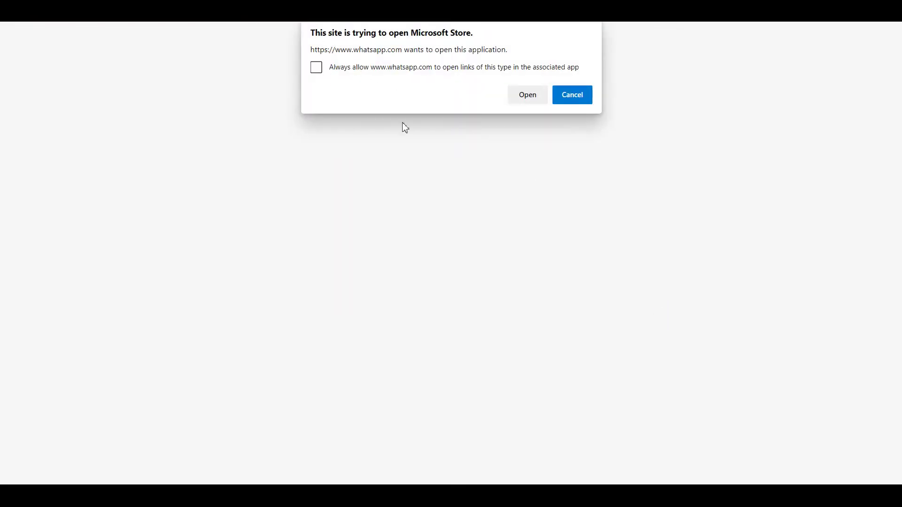
- Allow Microsoft Store to open, start the WhatsApp Desktop download, and switch to the YouTube window
left_click(527, 94)
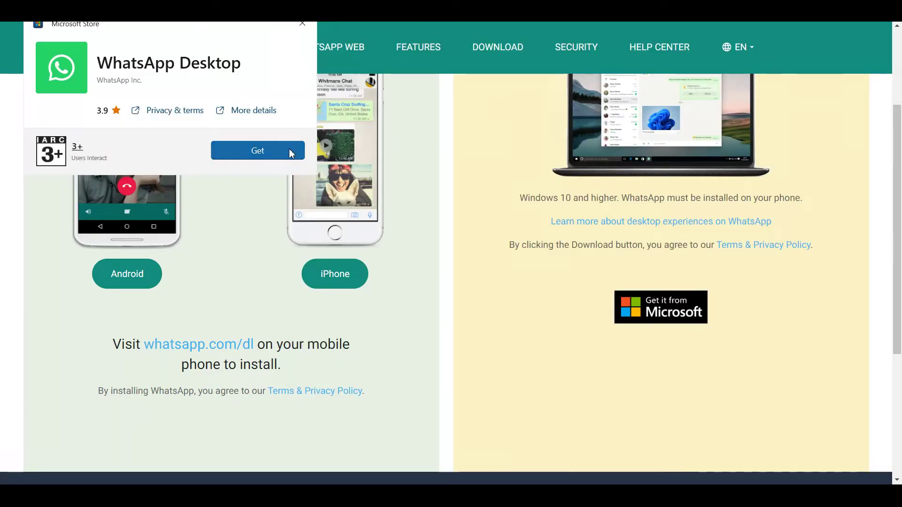
left_click(246, 143)
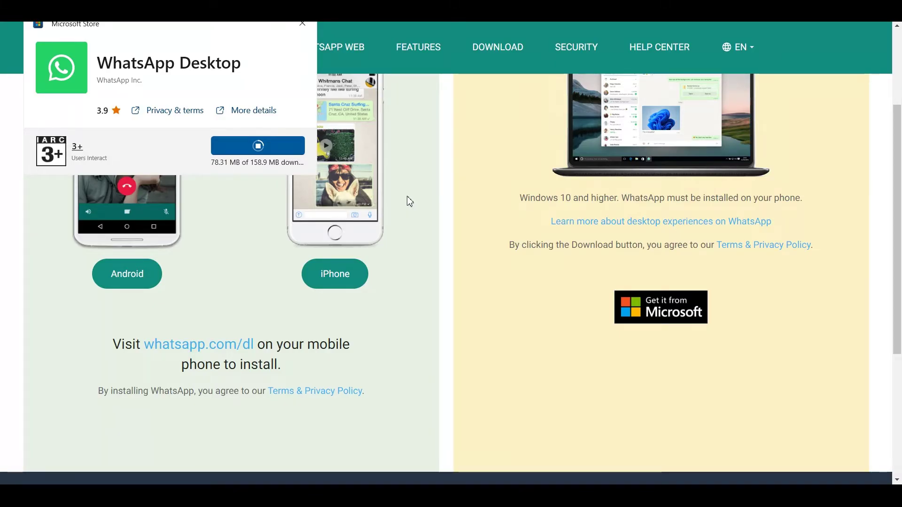
key("alt+Tab")
key("alt+Tab")
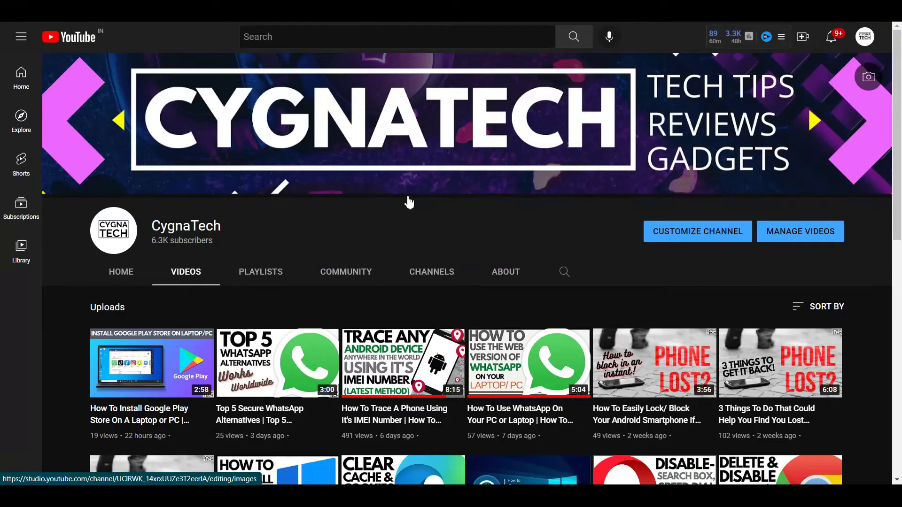
- Search Google for "whatsapp download" in a new tab
key("ctrl+t")
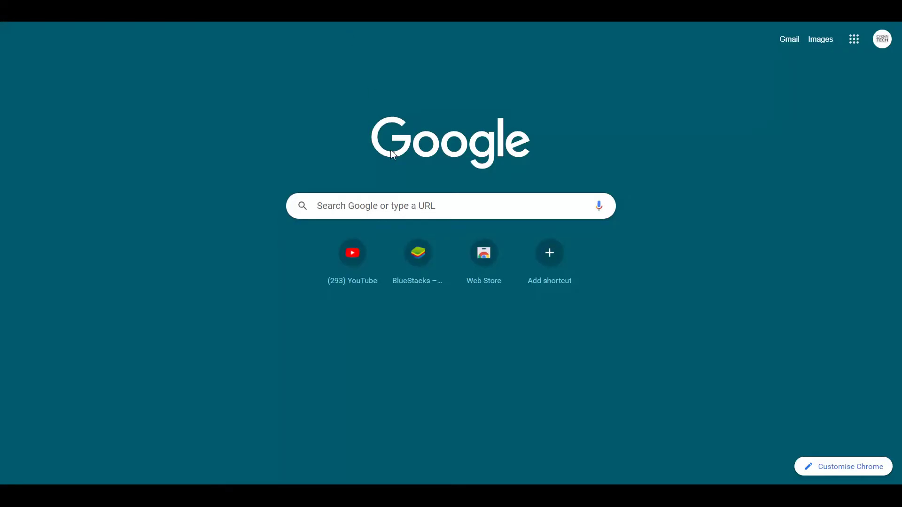
left_click(376, 206)
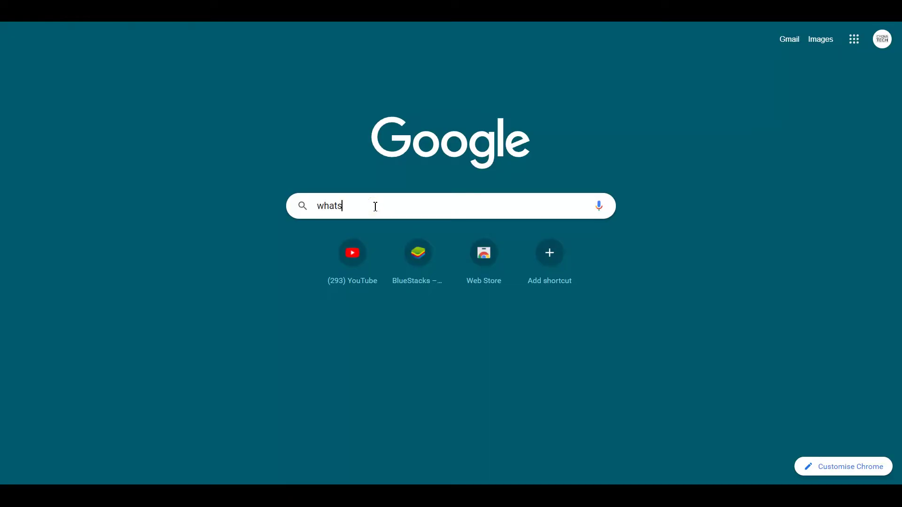
type("whatsapp download")
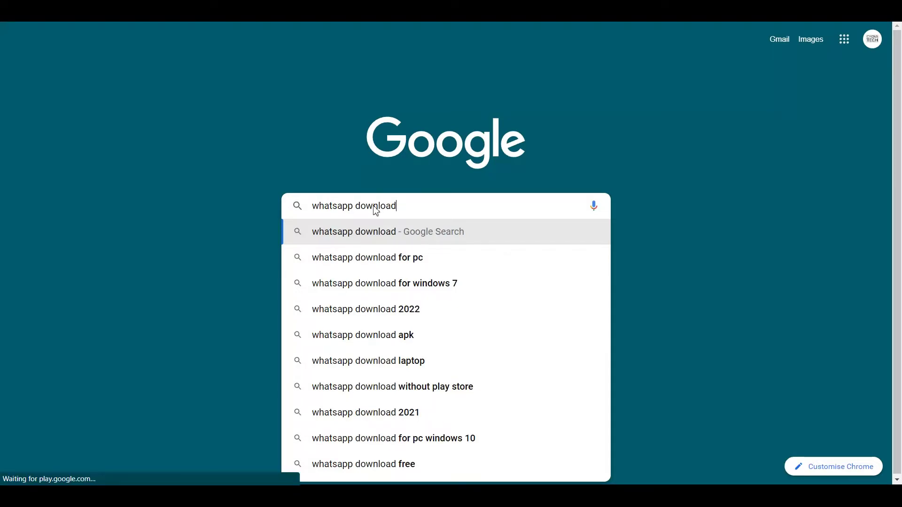
key("Return")
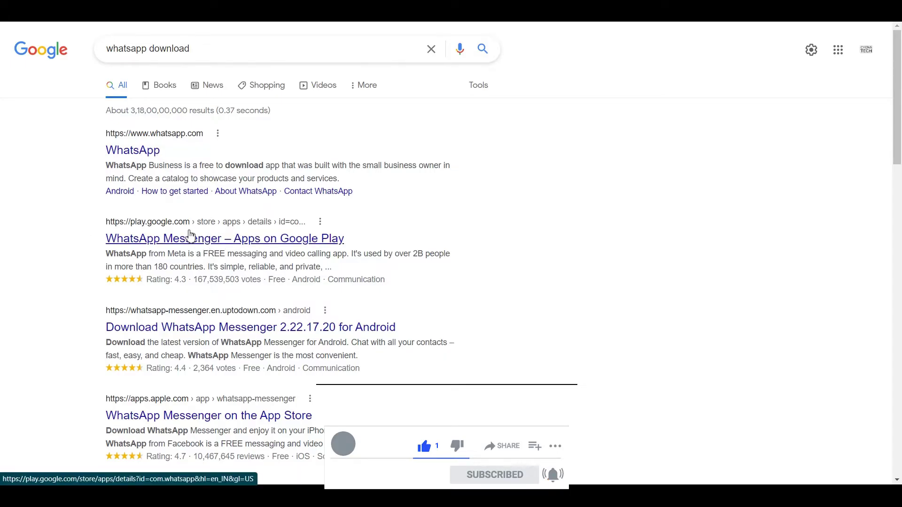
- Open whatsapp.com from the results and go to its DOWNLOAD page with the Microsoft Store option
left_click(135, 151)
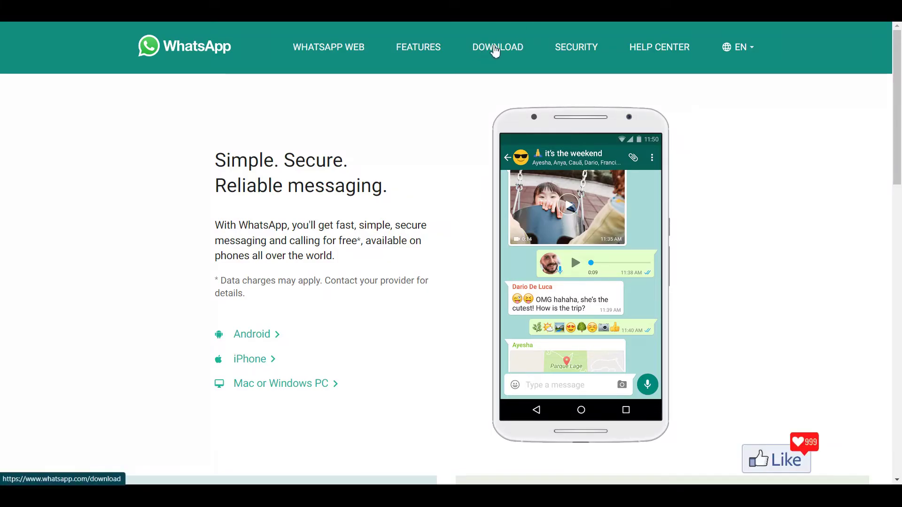
left_click(496, 50)
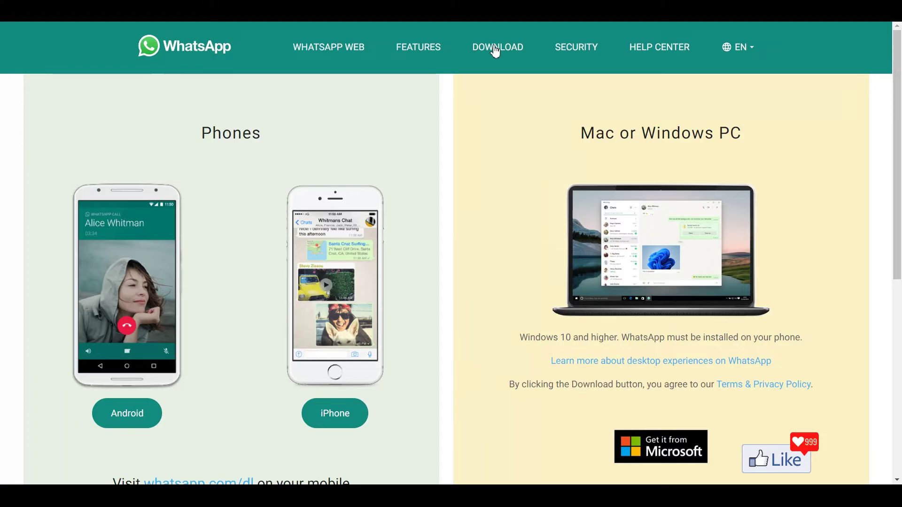
scroll(511, 280, "down", 5)
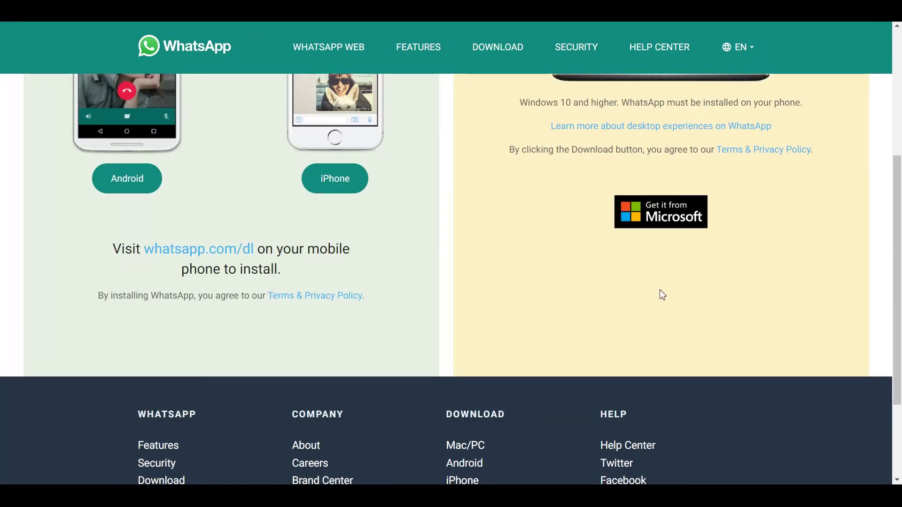
scroll(672, 273, "up", 2)
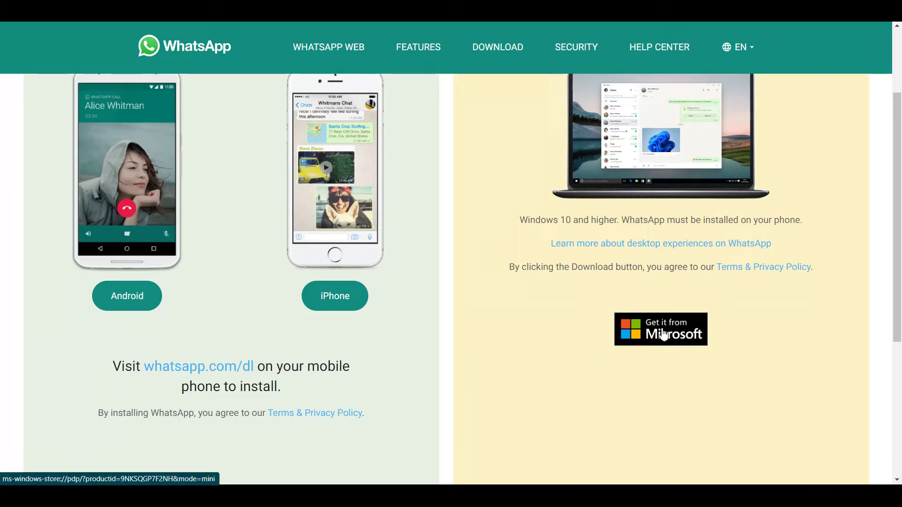
- Reopen the WhatsApp Desktop Store page via 'Get it from Microsoft' and launch the installed app
left_click(664, 335)
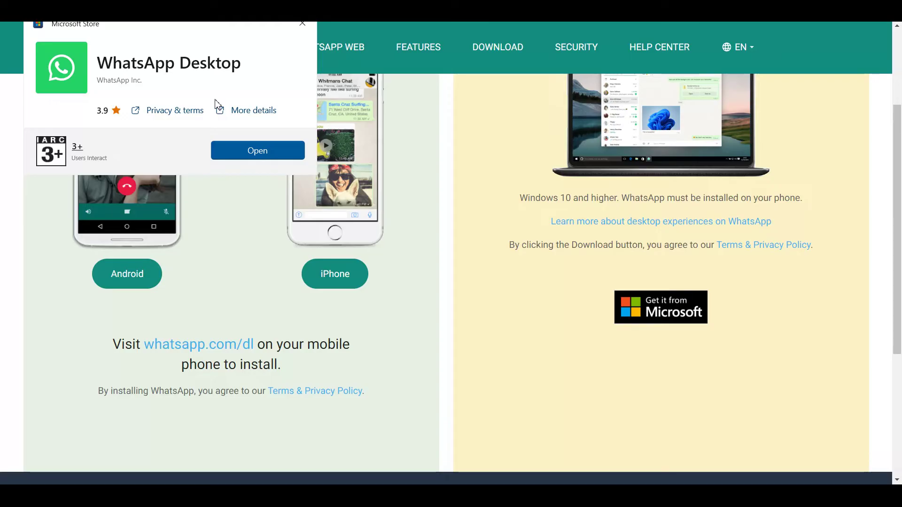
left_click(258, 155)
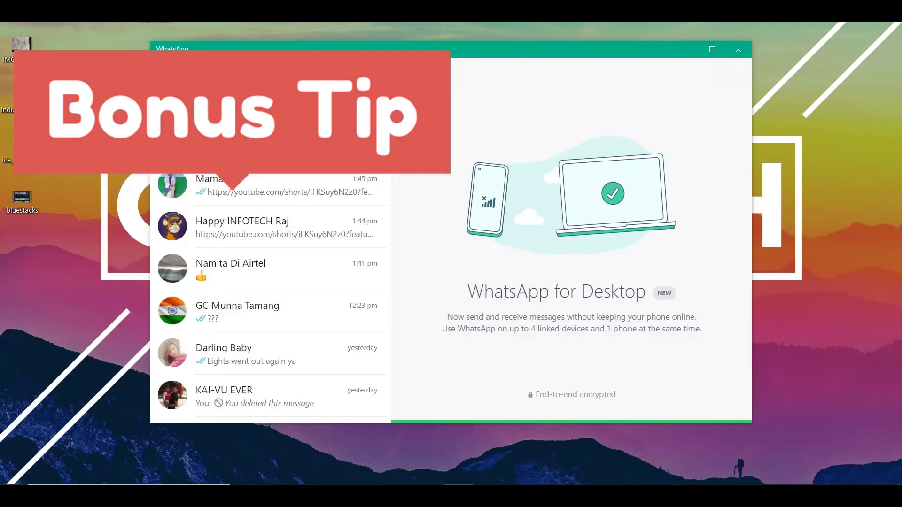
- Once logged in by QR code, open the ⋯ menu above the chat list to show Log out
left_click(370, 75)
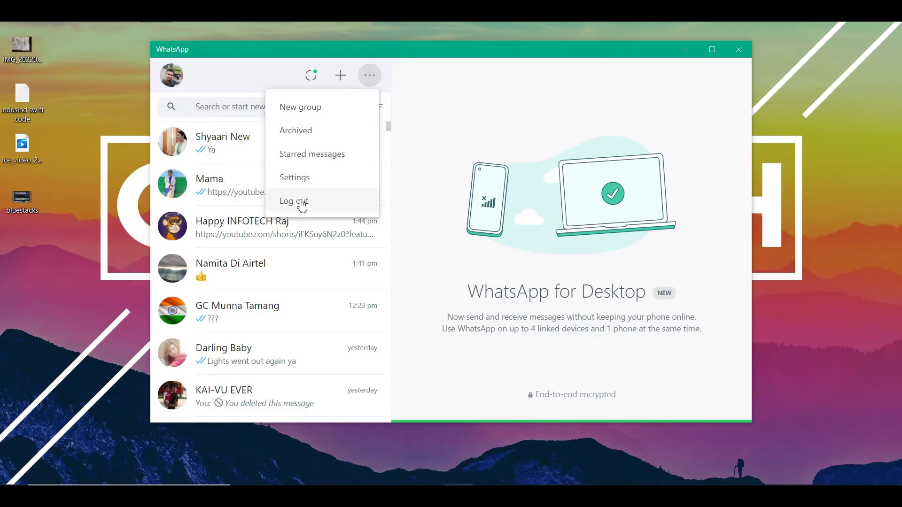